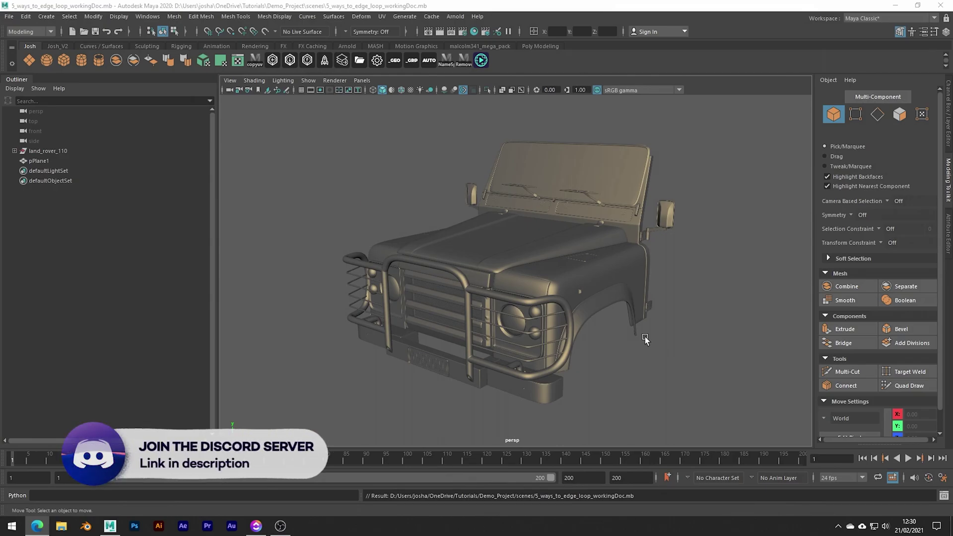
Isolate and frame the front wheel-arch piece (pCube5) and show its low-poly cage.
drag(648, 340, 356, 164)
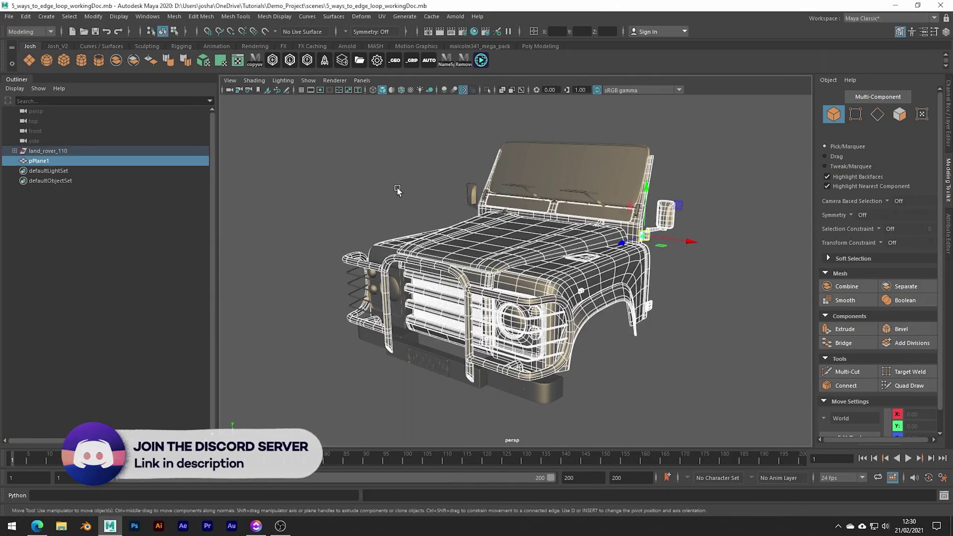
click(356, 164)
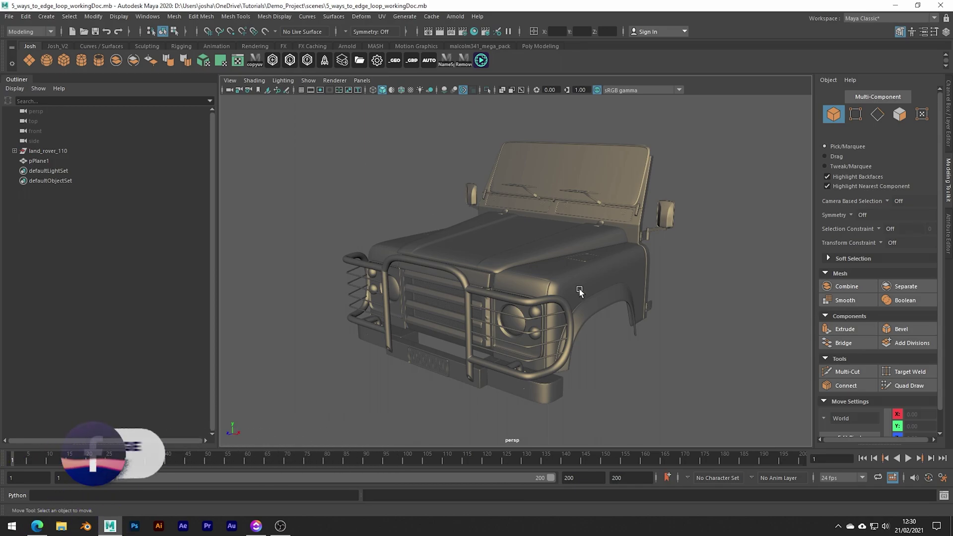
click(606, 299)
key(ctrl+1)
key(f)
alt+drag(609, 300, 573, 283)
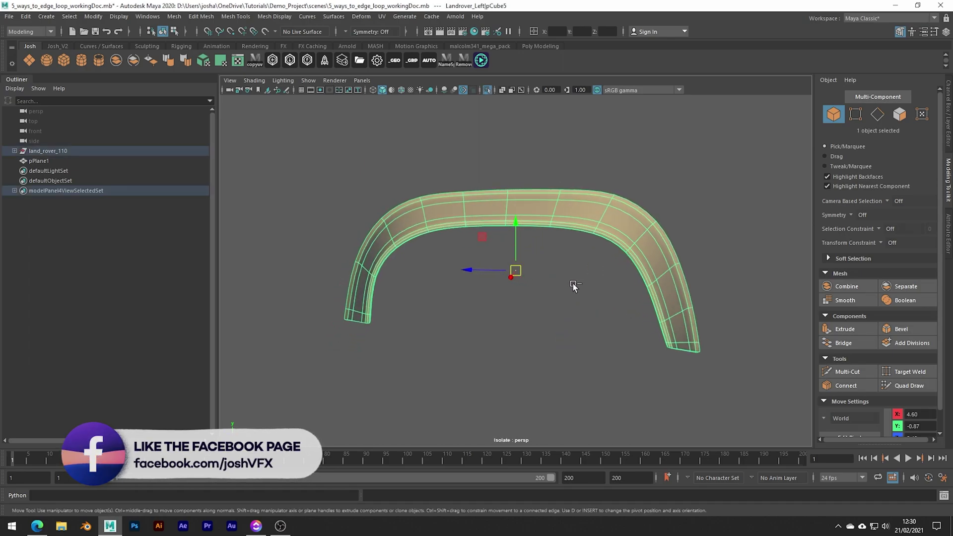
key(1)
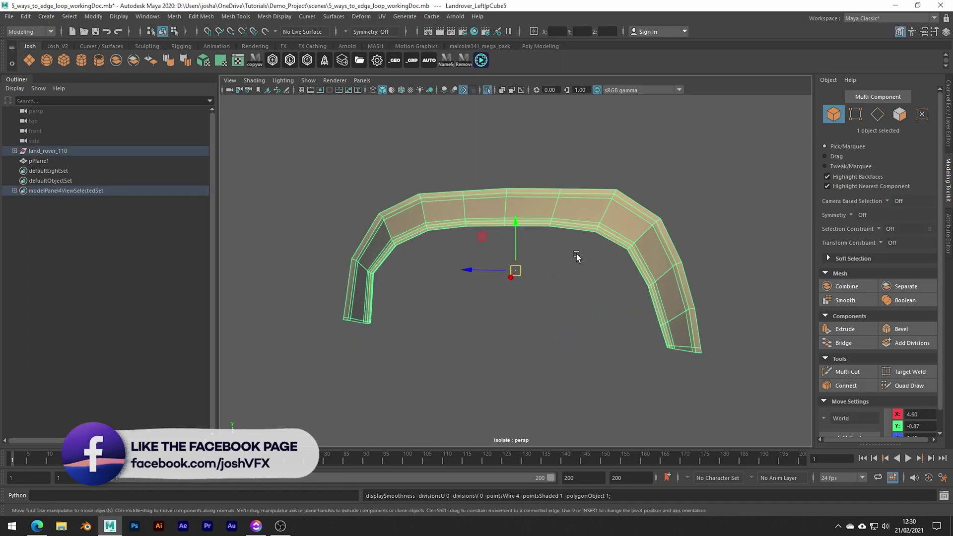
Use Multi-Cut to cut a lengthwise edge loop across the arch's faces.
shift+right_click(591, 221)
shift+right_drag(592, 221, 546, 222)
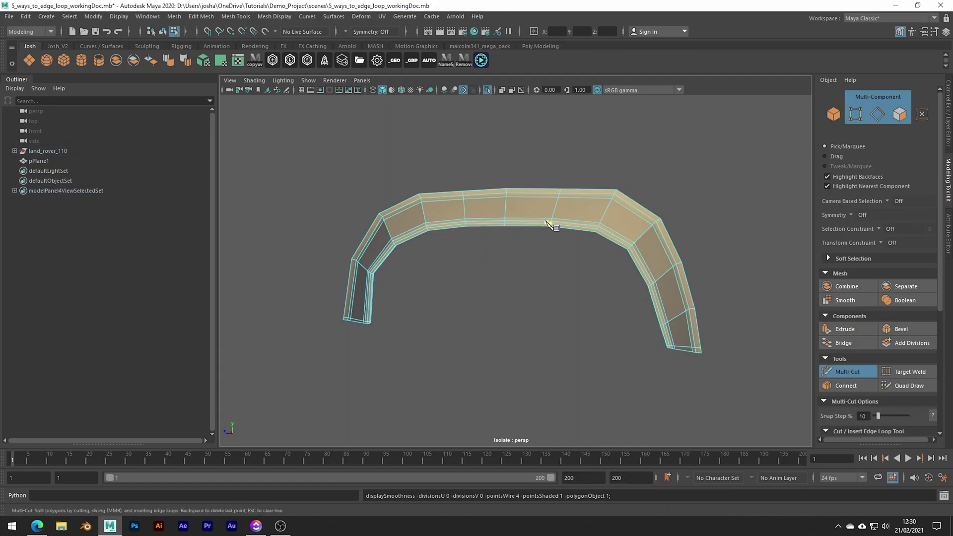
click(612, 199)
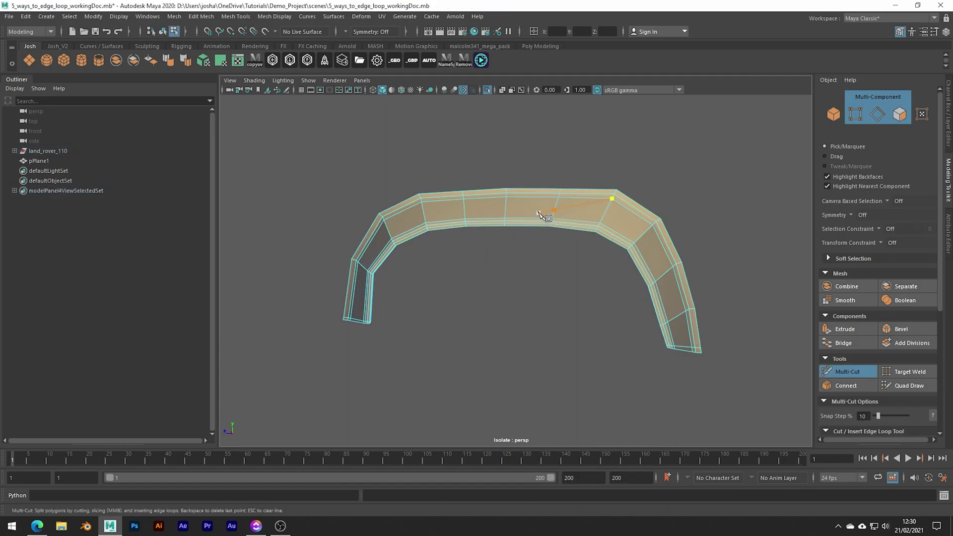
click(538, 213)
click(478, 198)
click(432, 221)
key(Escape)
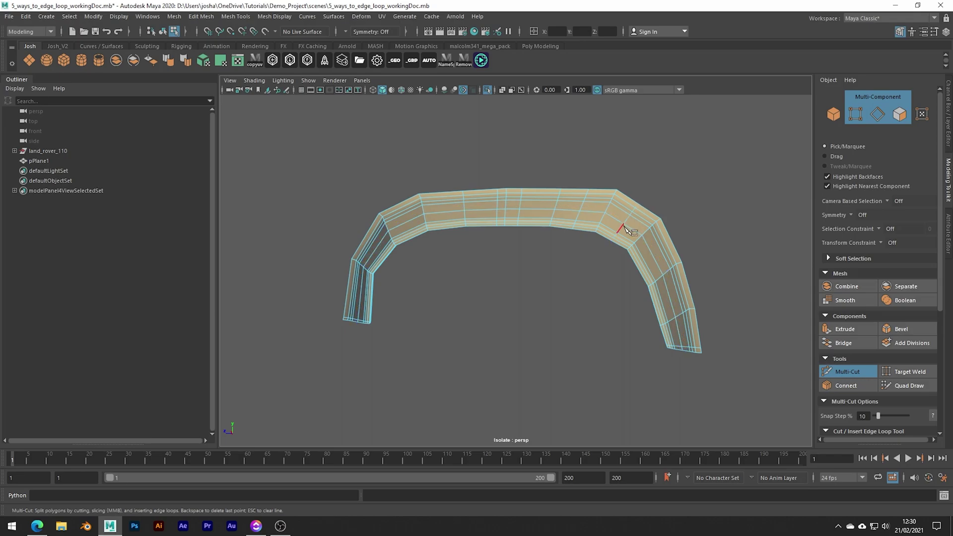
shift+right_drag(582, 209, 549, 209)
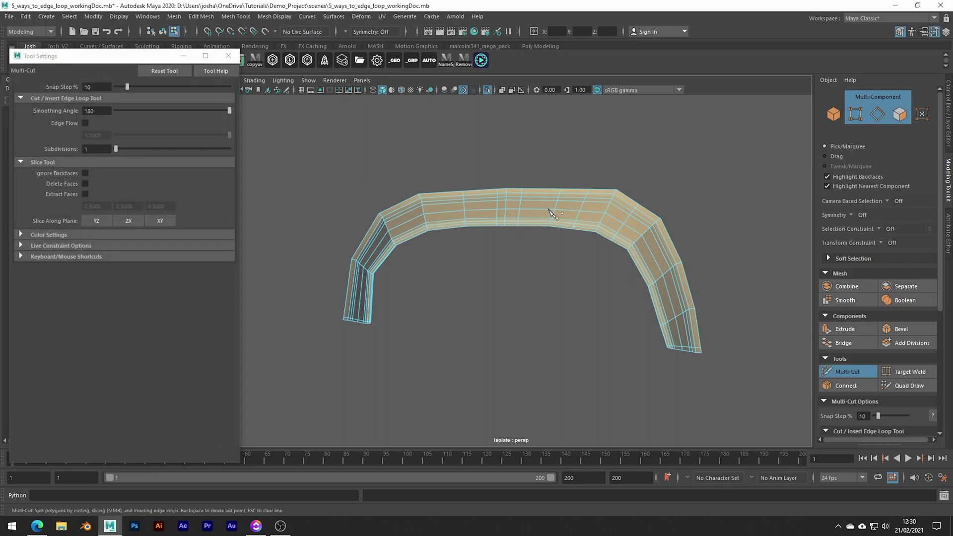
Turn on Edge Flow and insert edge loops on the left and right bends of the arch.
click(85, 123)
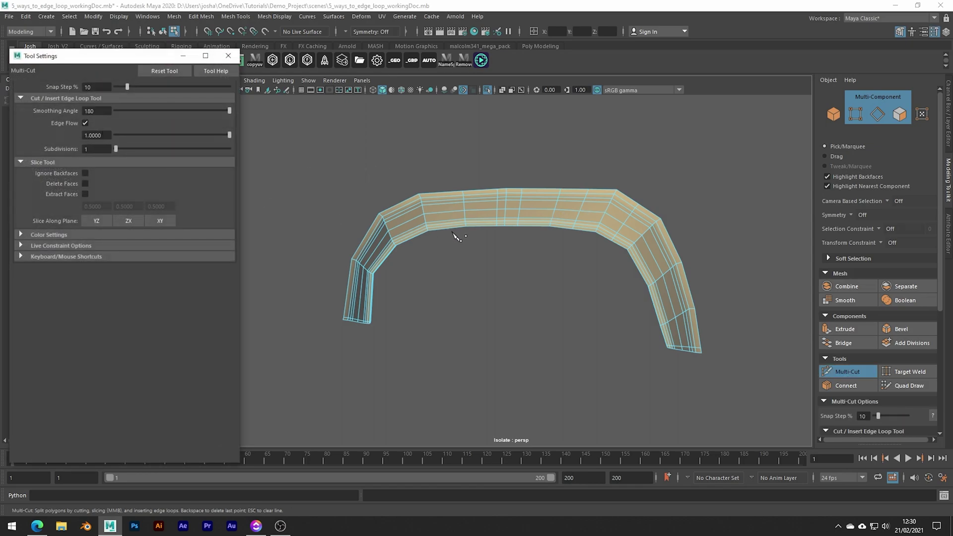
alt+drag(453, 236, 468, 240)
ctrl+click(370, 249)
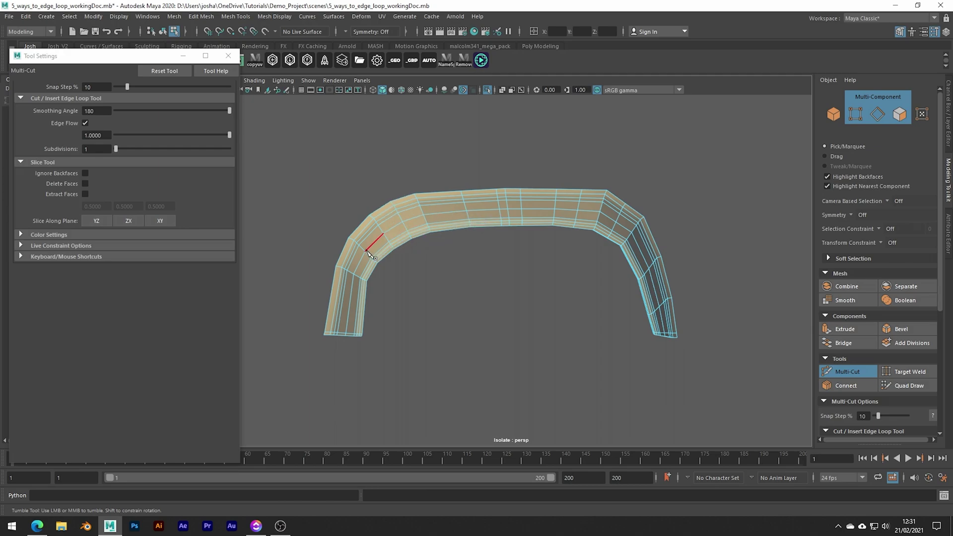
click(354, 274)
key(Escape)
ctrl+click(635, 268)
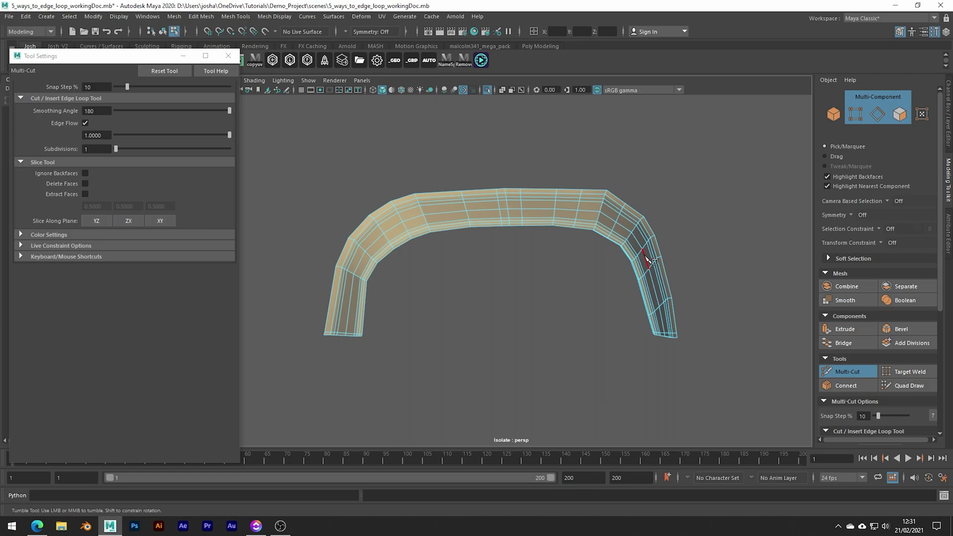
Try straight vertical and horizontal slices across the arch, then show the whole truck again.
alt+drag(648, 258, 569, 225)
scroll(570, 225, down, 1)
click(570, 206)
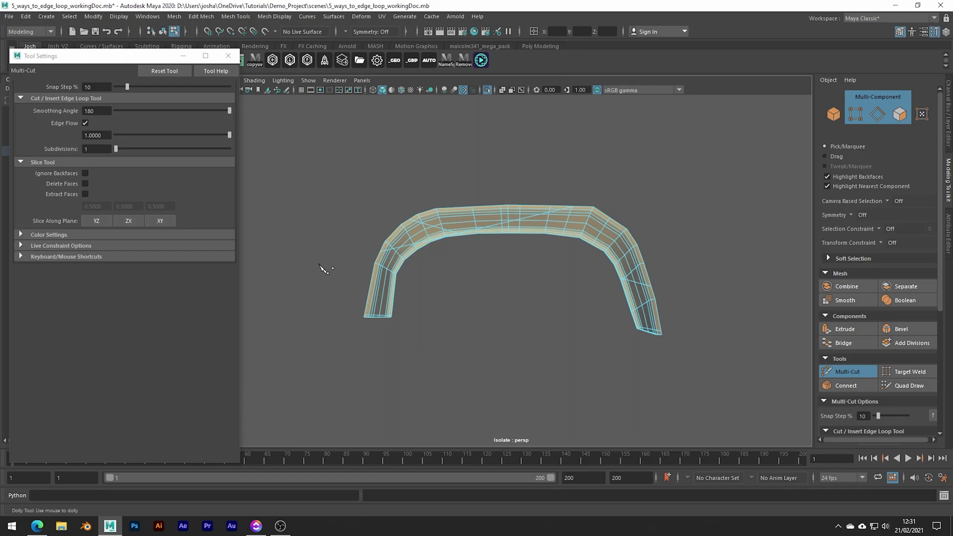
shift+drag(351, 233, 570, 234)
shift+drag(525, 170, 525, 304)
shift+drag(372, 218, 728, 232)
key(ctrl+1)
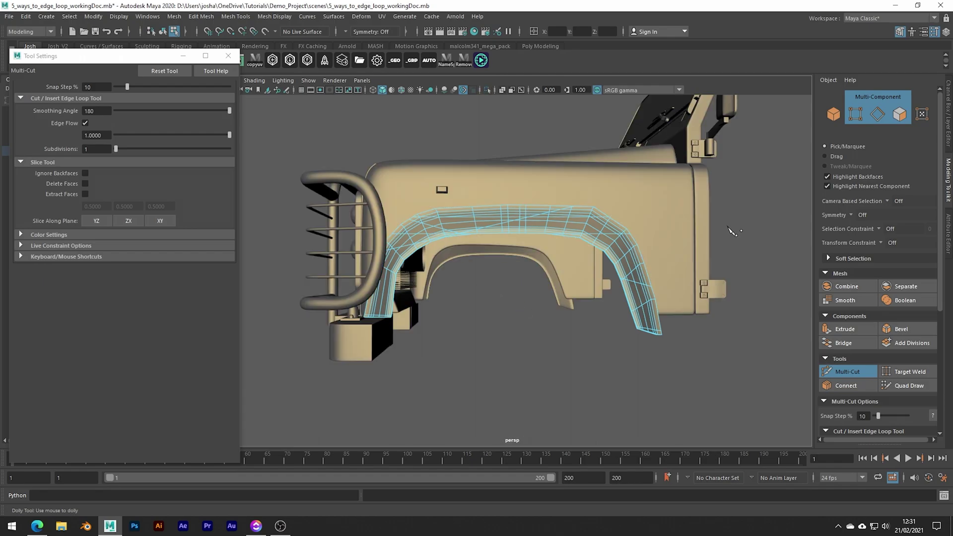
alt+drag(586, 220, 529, 228)
Return to Object Mode, select the front fender panel and isolate it, orbiting in close.
key(w)
right_click(530, 227)
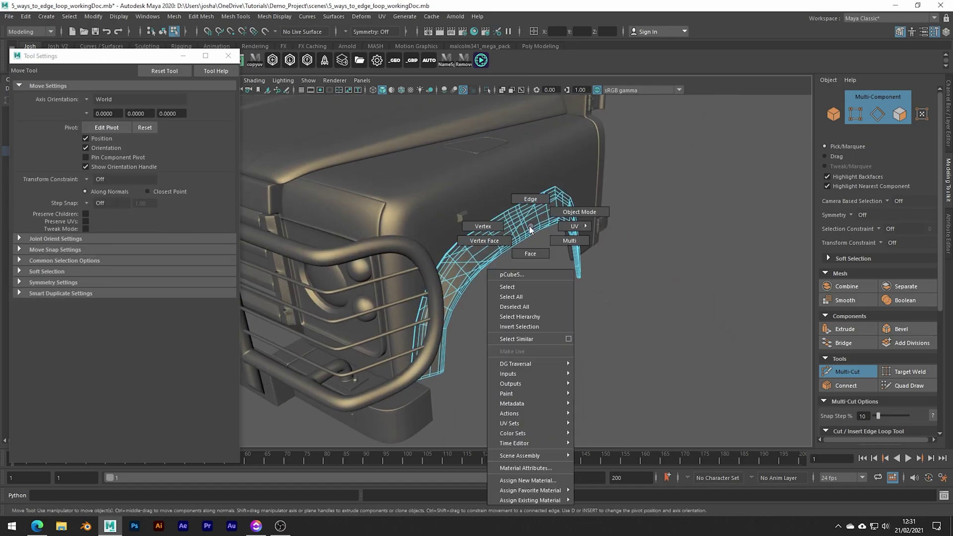
click(579, 212)
alt+drag(705, 332, 577, 296)
click(575, 266)
key(ctrl+1)
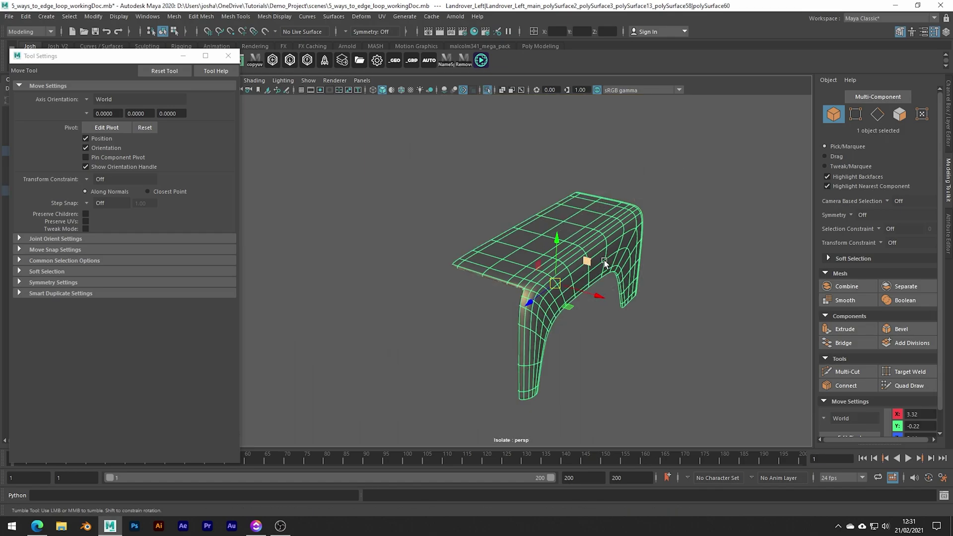
alt+drag(603, 260, 567, 249)
alt+right_drag(568, 248, 621, 261)
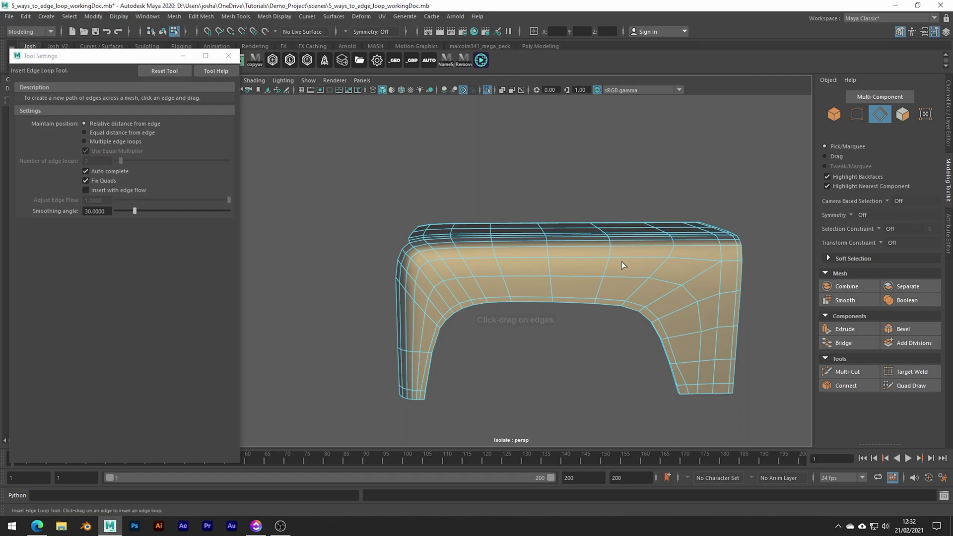
alt+drag(621, 261, 583, 280)
scroll(582, 281, up, 6)
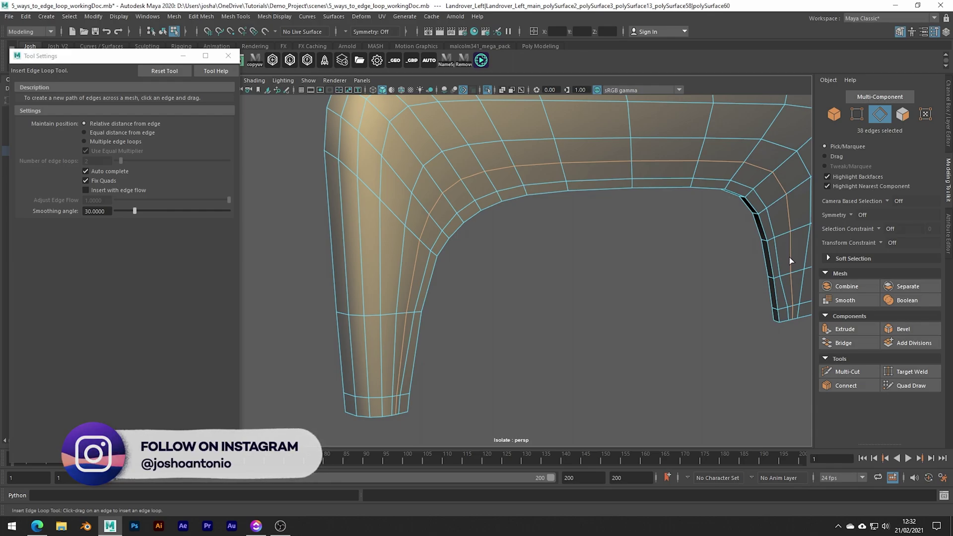
Use Insert Edge Loop set to Equal distance and 2 multiple loops to add three loop pairs across the fender.
click(132, 132)
mouse_move(437, 138)
mouse_down()
mouse_move(439, 147)
mouse_move(426, 140)
mouse_move(448, 157)
mouse_move(425, 141)
mouse_move(448, 163)
mouse_move(425, 139)
mouse_move(433, 154)
mouse_up()
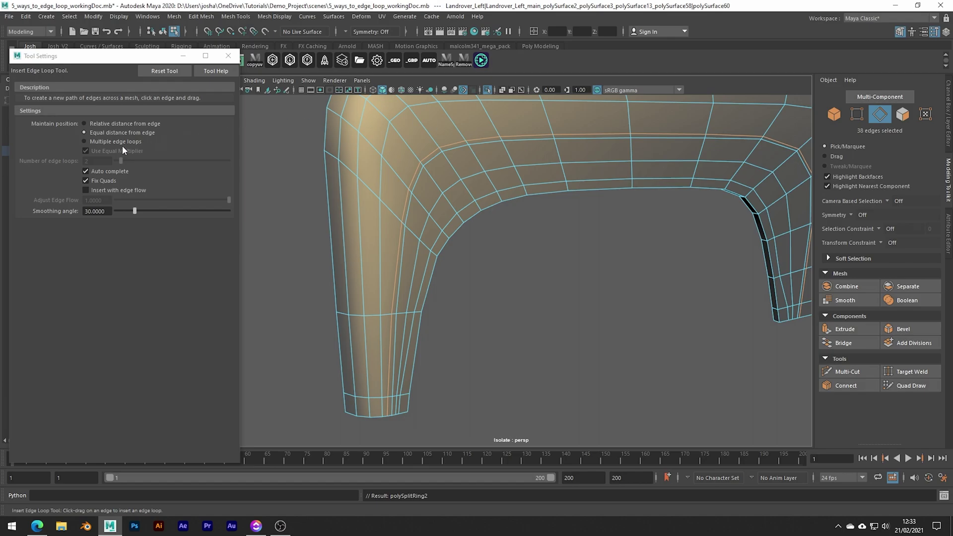
click(84, 141)
scroll(690, 273, down, 2)
alt+drag(704, 263, 631, 245)
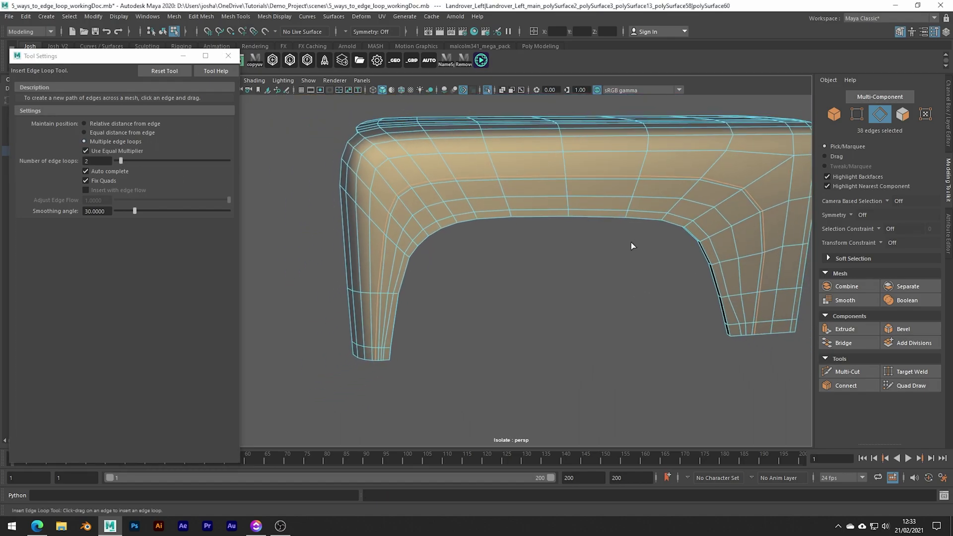
click(531, 177)
click(607, 180)
click(669, 179)
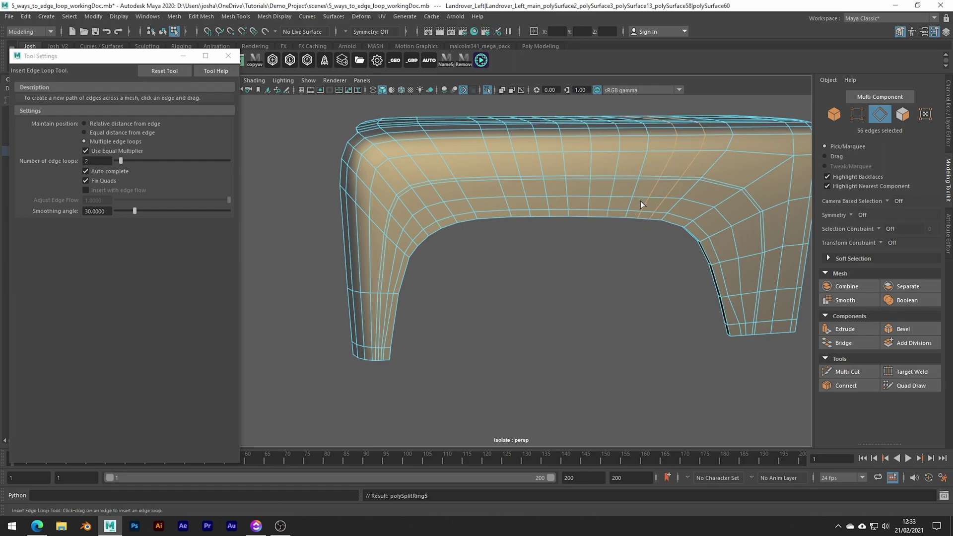
Select the flat windscreen panel, isolate and frame it, and show its low-poly cage.
key(ctrl+1)
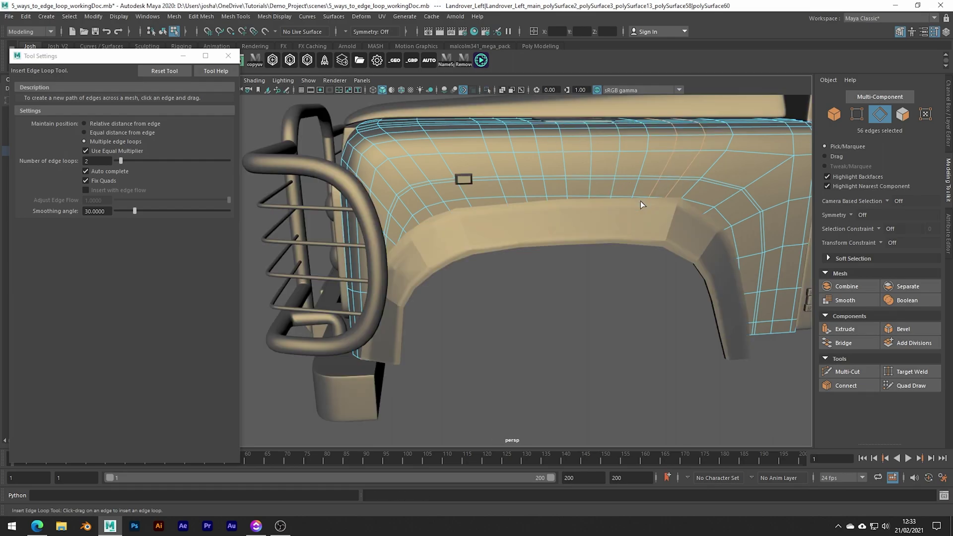
alt+drag(640, 205, 634, 153)
key(w)
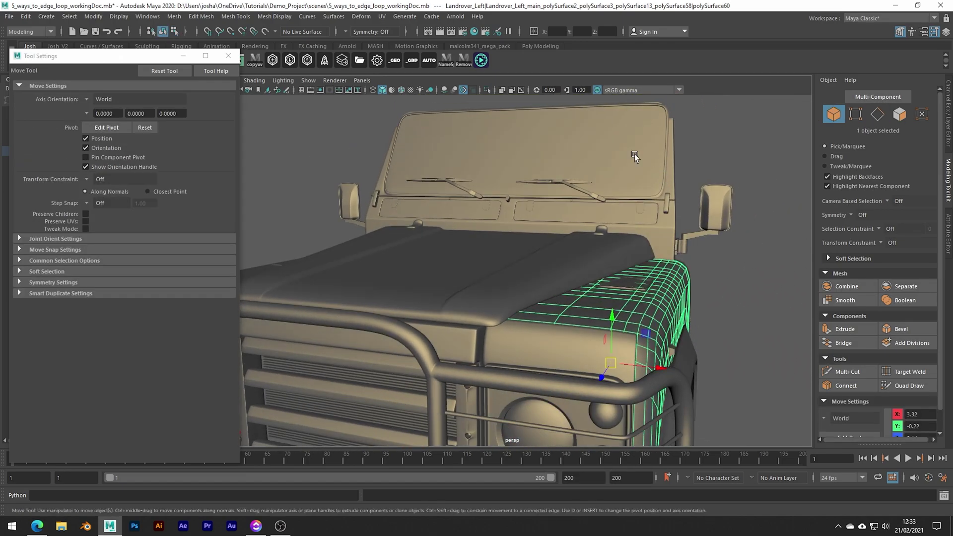
click(634, 154)
key(ctrl+1)
key(f)
key(1)
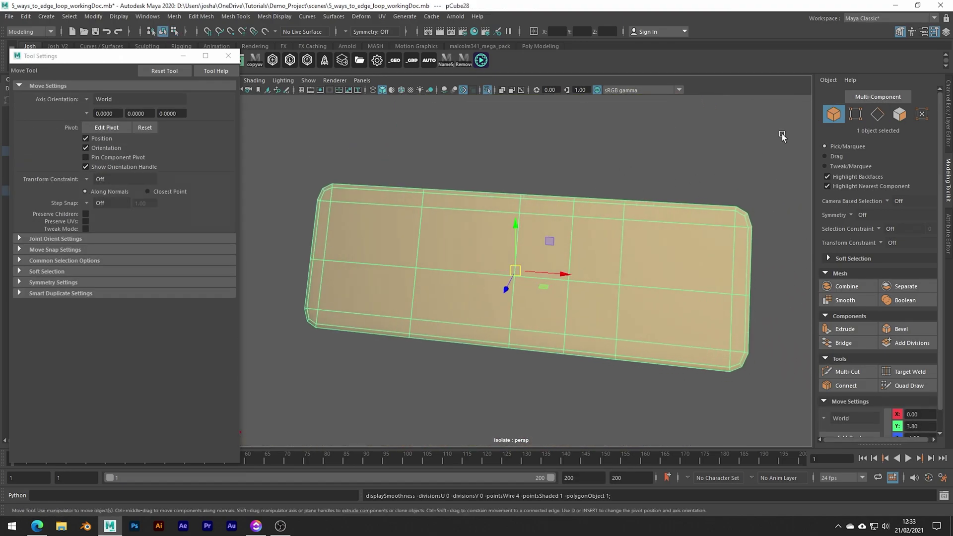
With Quad Draw in the Modeling Toolkit, add two edge loops across the panel.
click(900, 31)
click(901, 31)
click(904, 387)
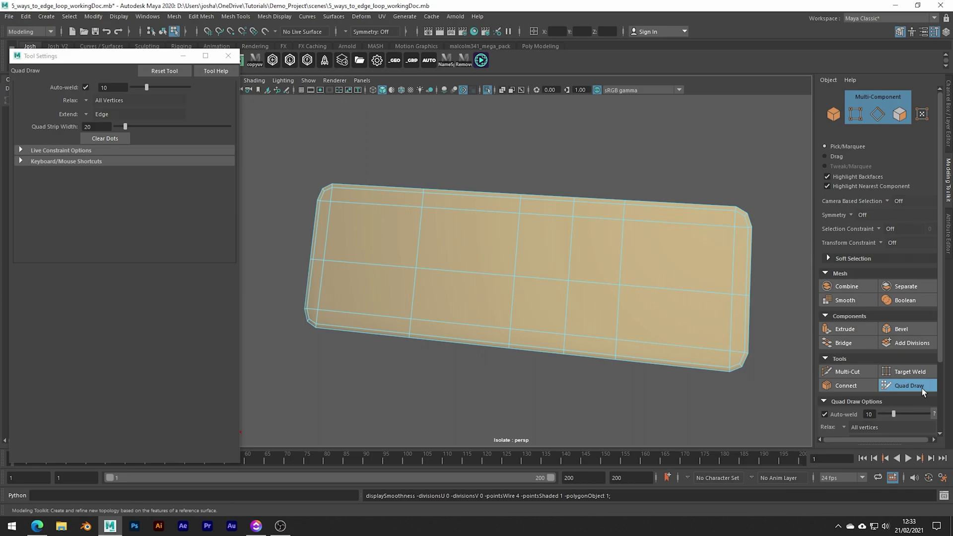
click(921, 388)
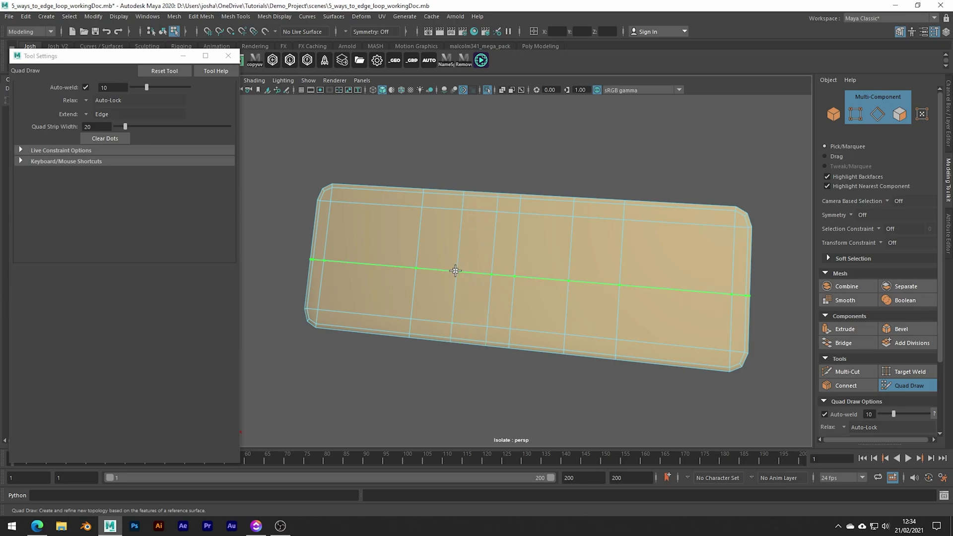
ctrl+click(438, 268)
ctrl+click(451, 251)
In edge mode, select edge rings through two picked edges on the panel.
key(w)
right_drag(448, 305, 439, 218)
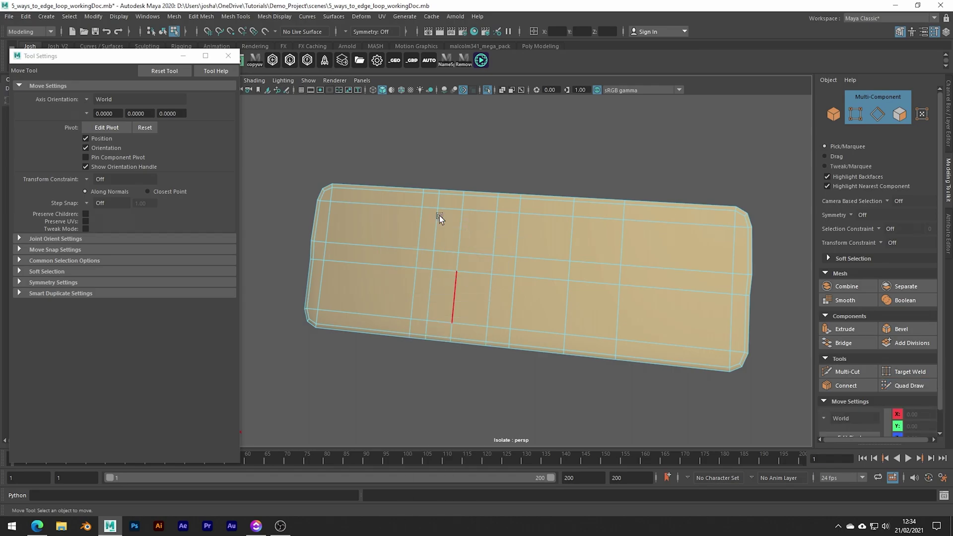
click(379, 264)
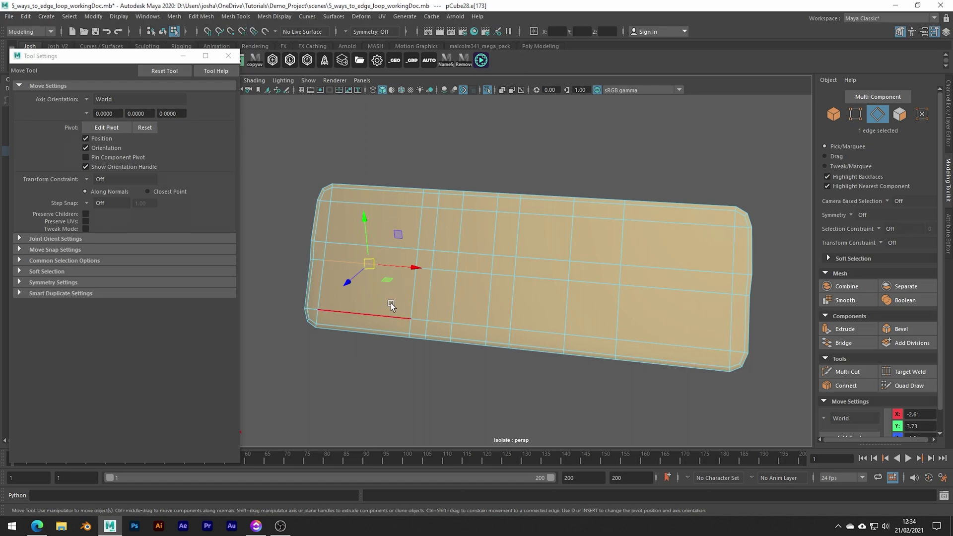
ctrl+right_drag(392, 304, 391, 331)
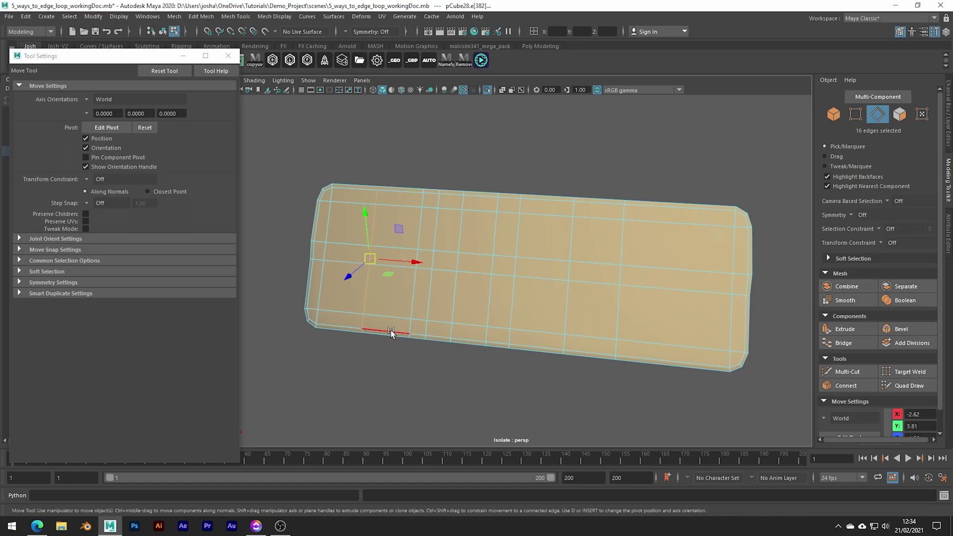
click(413, 298)
ctrl+right_drag(415, 298, 427, 324)
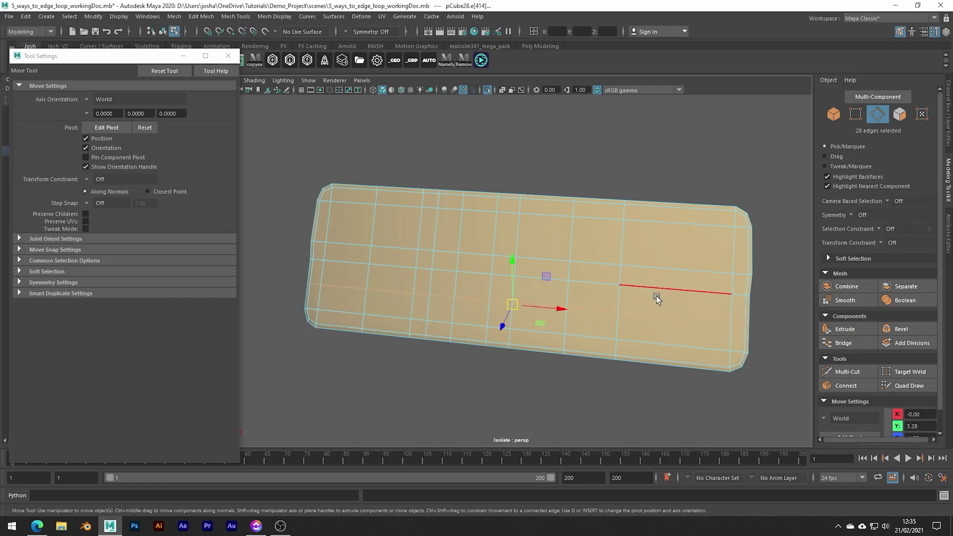
Select the whole edge loop on the panel's right side, then exit isolation.
click(660, 313)
ctrl+right_drag(662, 313, 663, 314)
double_click(663, 315)
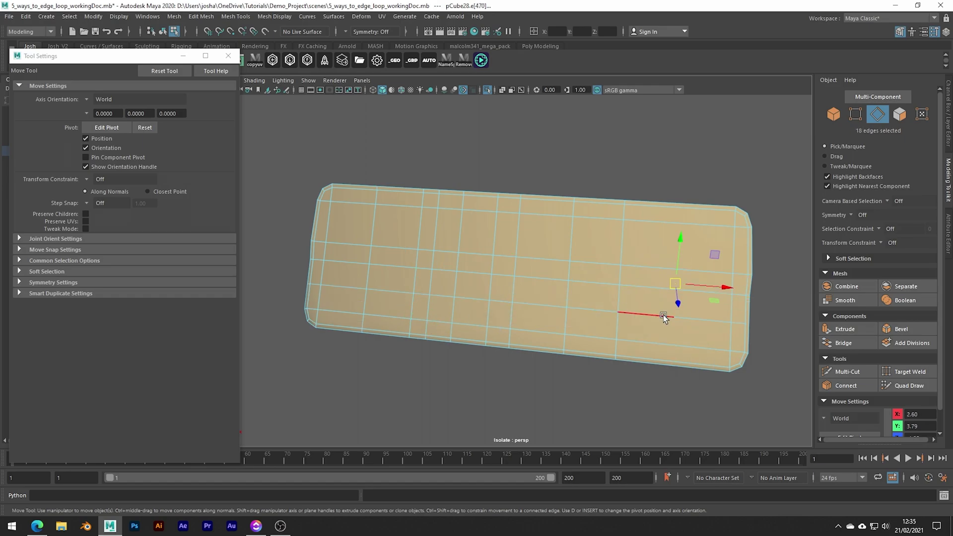
alt+drag(663, 315, 702, 302)
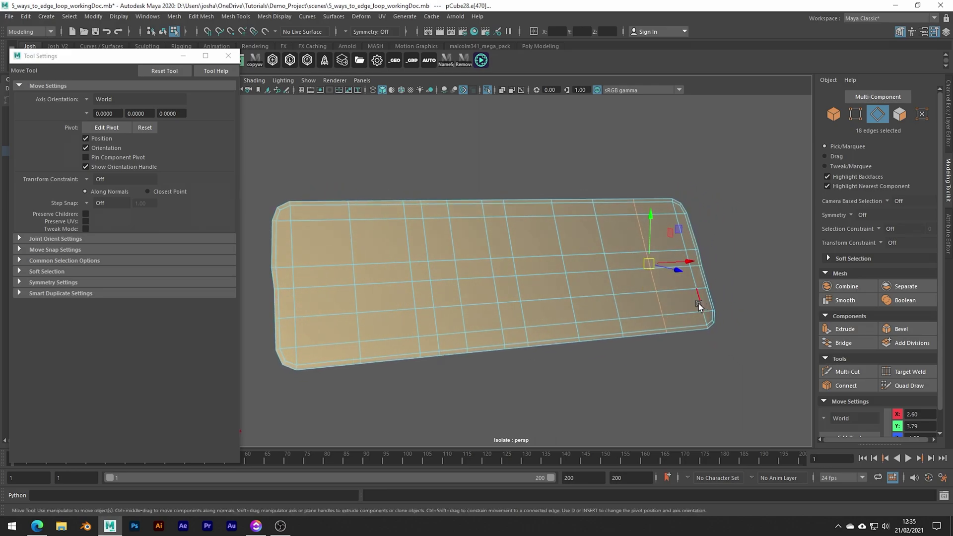
key(ctrl+1)
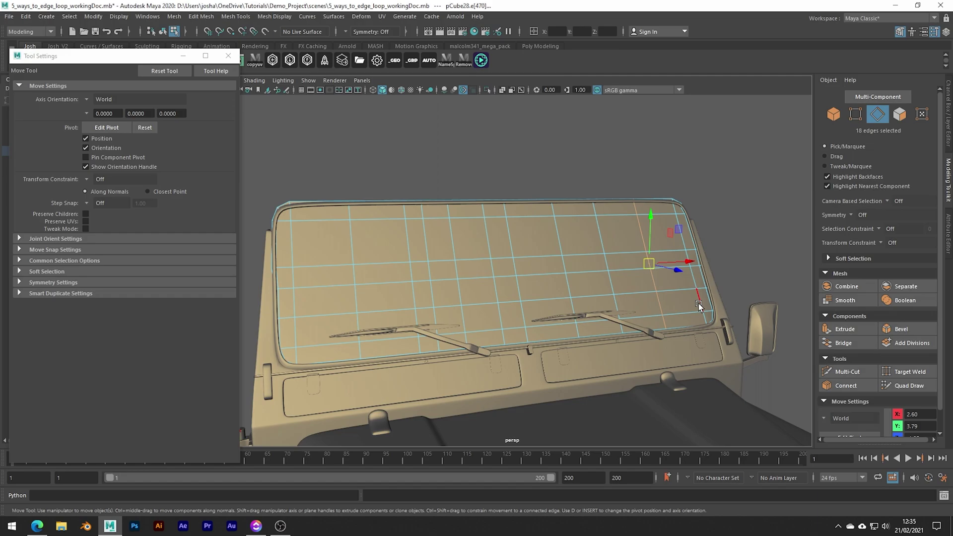
Back in object mode, frame the front hood and view it from above.
right_drag(699, 304, 744, 243)
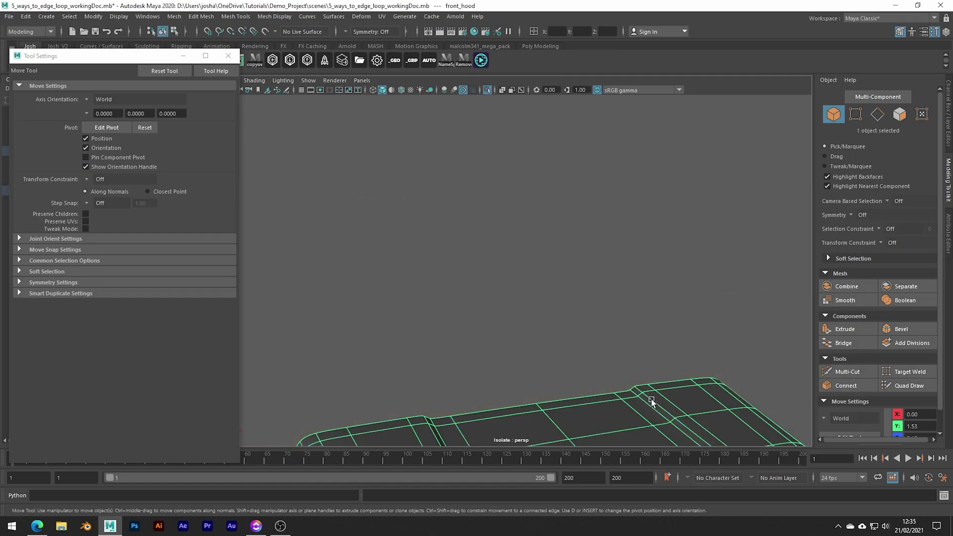
key(f)
alt+drag(633, 356, 643, 379)
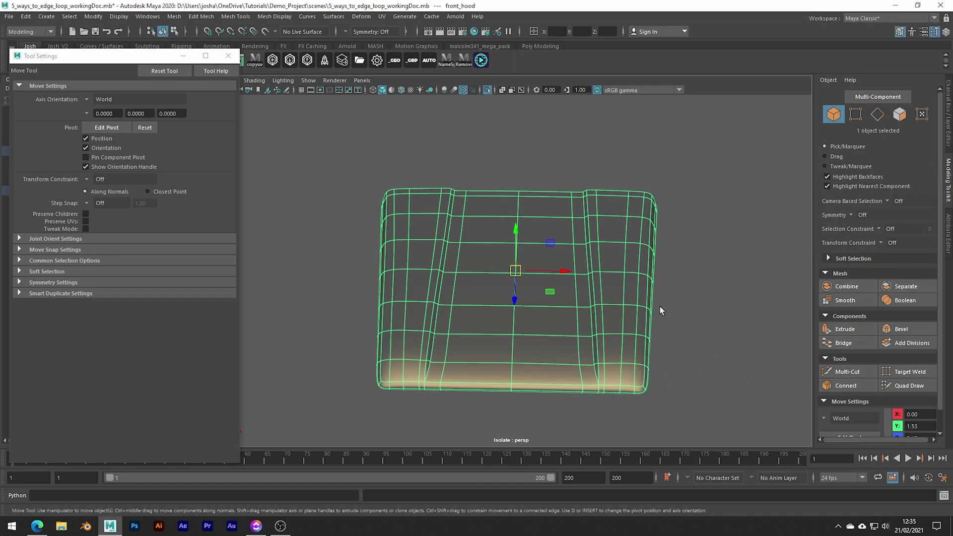
Connect a lengthwise hood edge with 2 segments, adjust slide and pinch (1.045), and commit.
shift+right_click(630, 262)
shift+right_drag(631, 266, 641, 505)
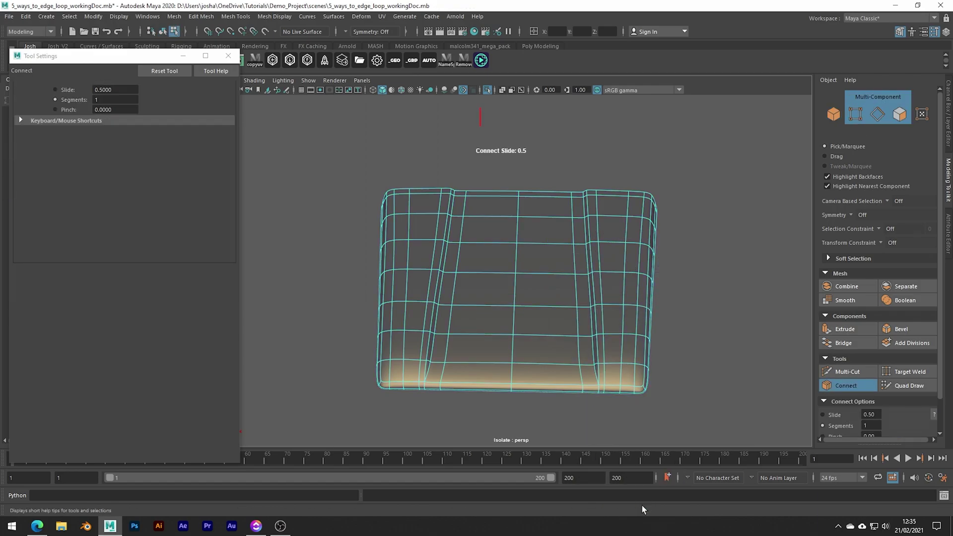
click(548, 361)
mouse_move(545, 423)
ctrl+middle_down()
mouse_move(723, 434)
mouse_move(550, 409)
ctrl+middle_up()
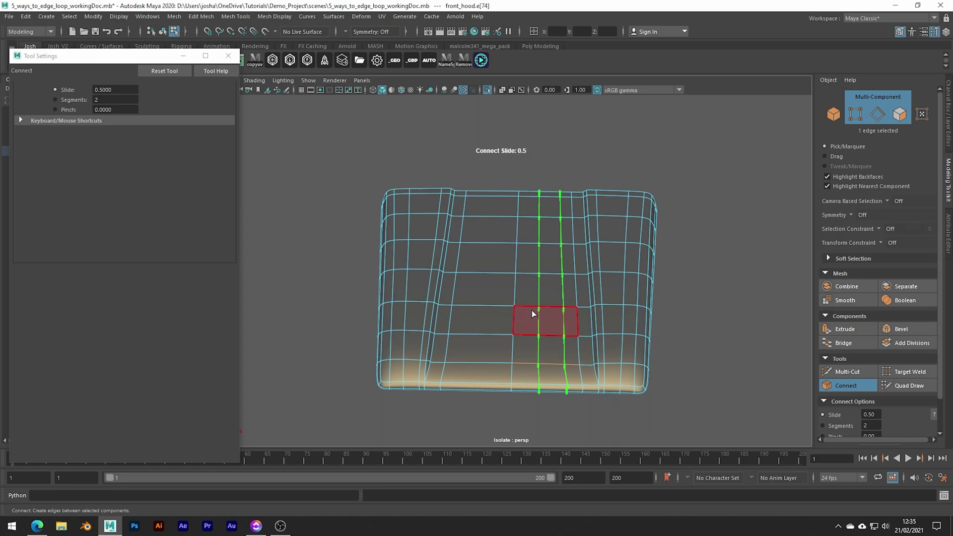
middle_drag(532, 311, 683, 307)
click(61, 111)
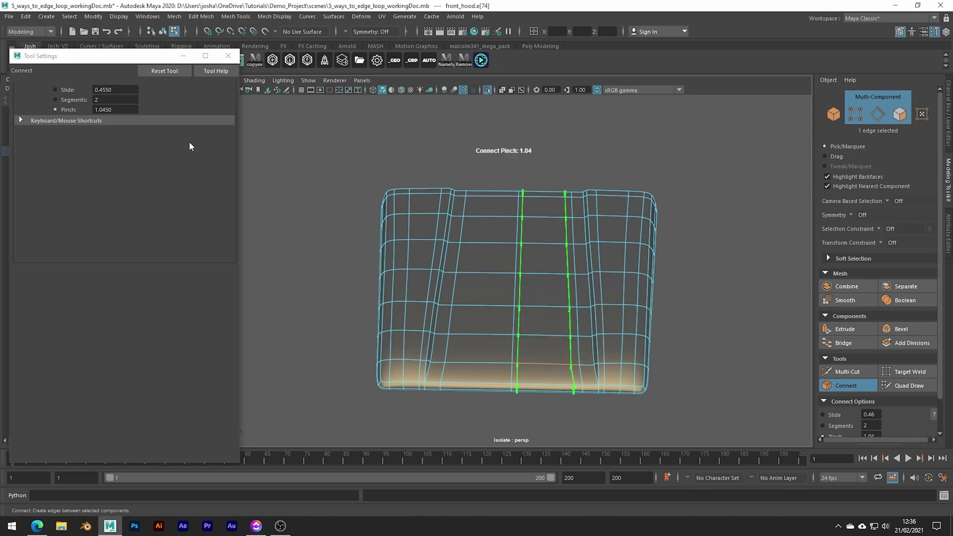
click(65, 88)
middle_drag(528, 282, 531, 283)
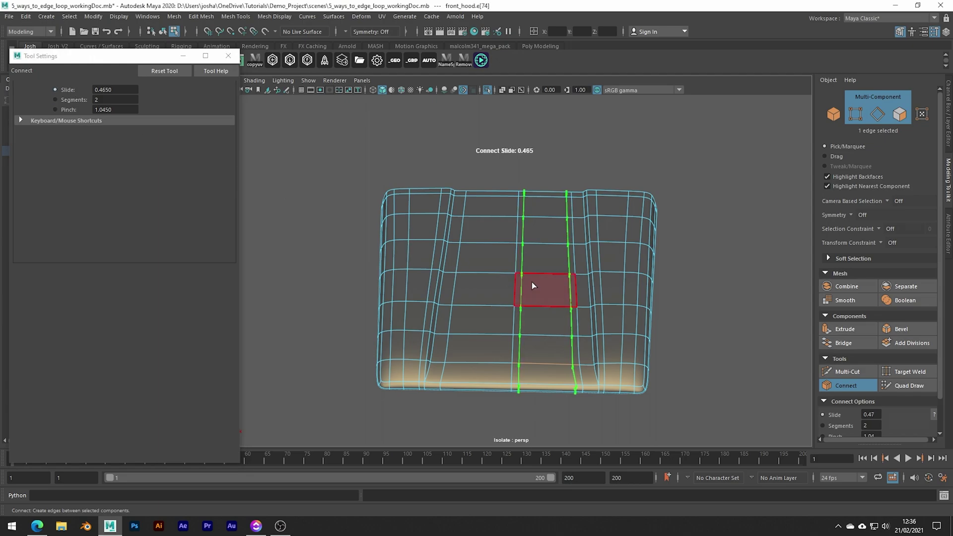
key(r)
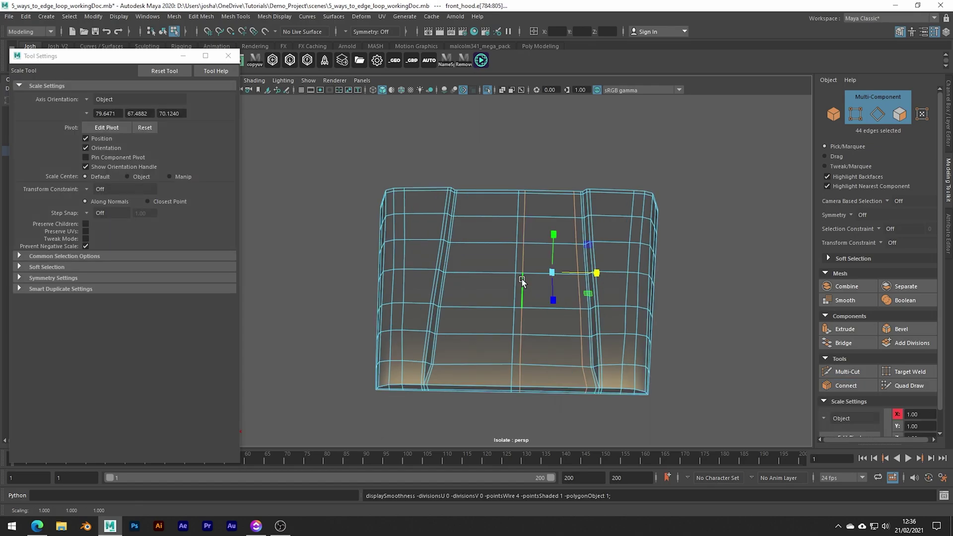
Add one centred loop between the new loops with Connect (Slide 0.5, Segments 1, Pinch 0).
click(846, 386)
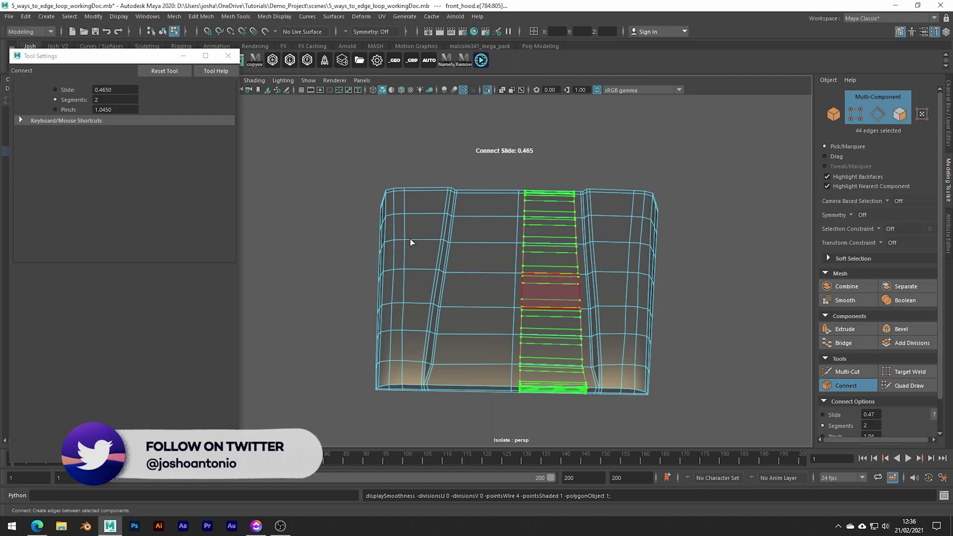
click(165, 74)
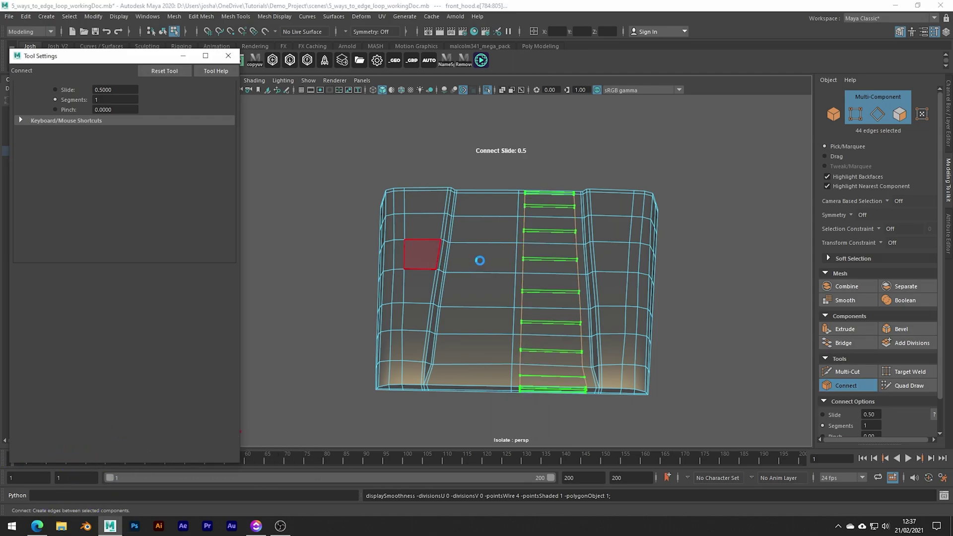
key(w)
Select a stepped path of hood faces and connect them with 2 segments, pinch raised to 1.58.
right_drag(479, 259, 480, 276)
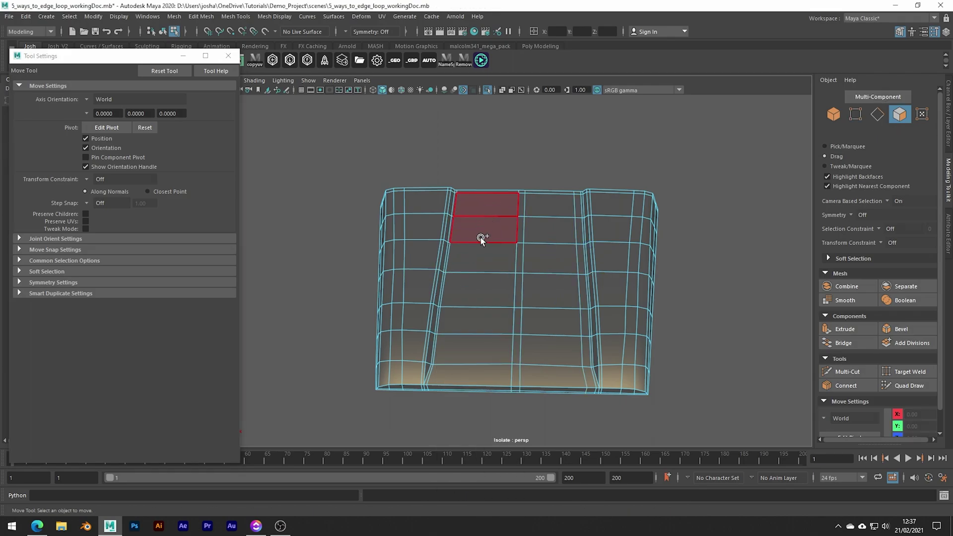
drag(481, 237, 477, 286)
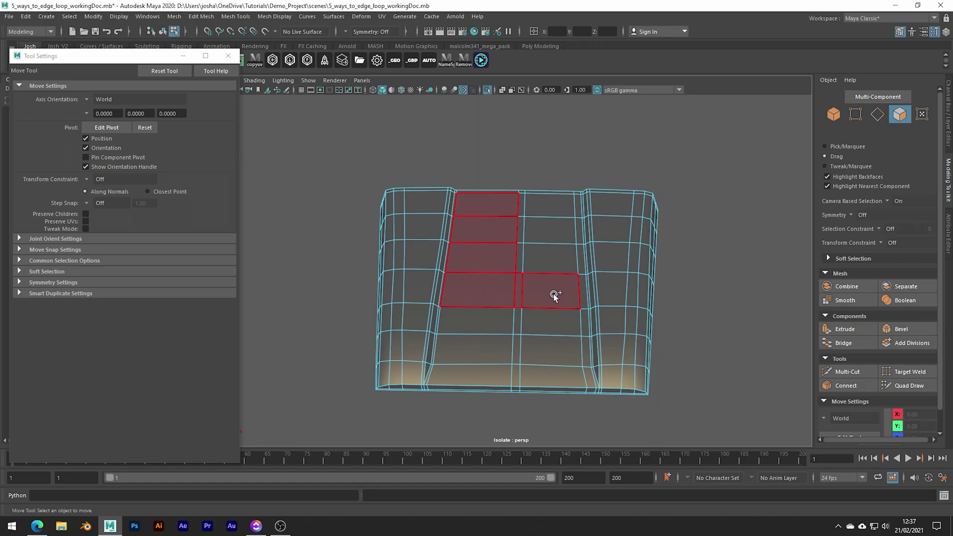
drag(548, 353, 555, 360)
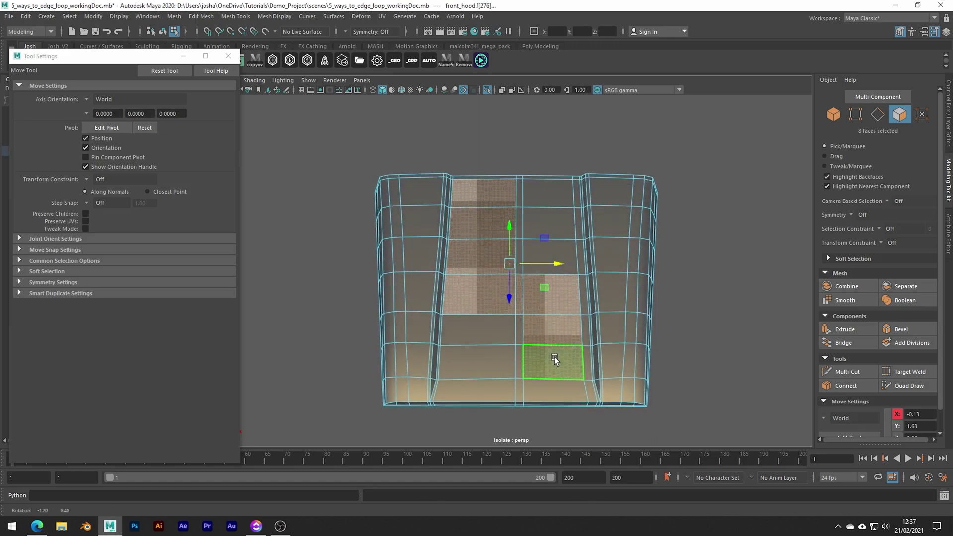
click(835, 384)
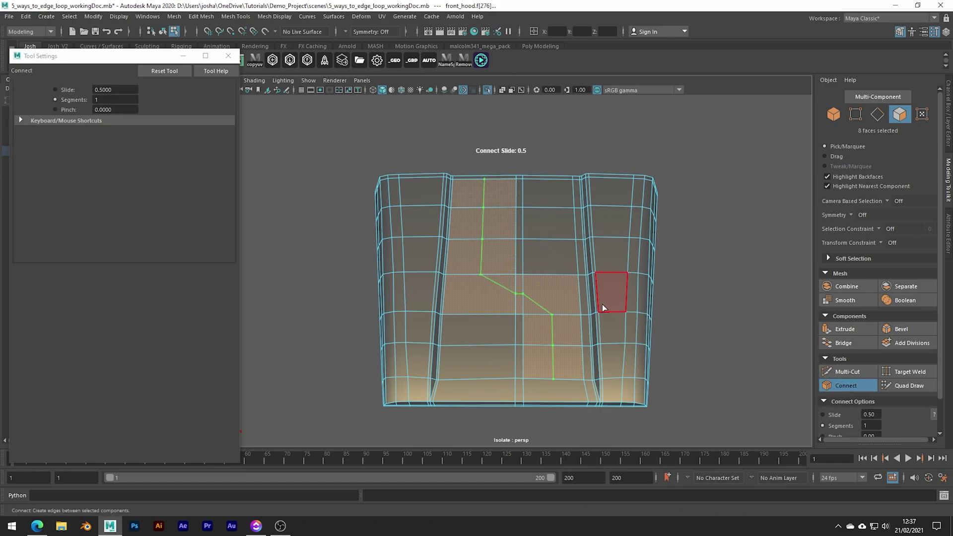
ctrl+middle_drag(572, 298, 578, 296)
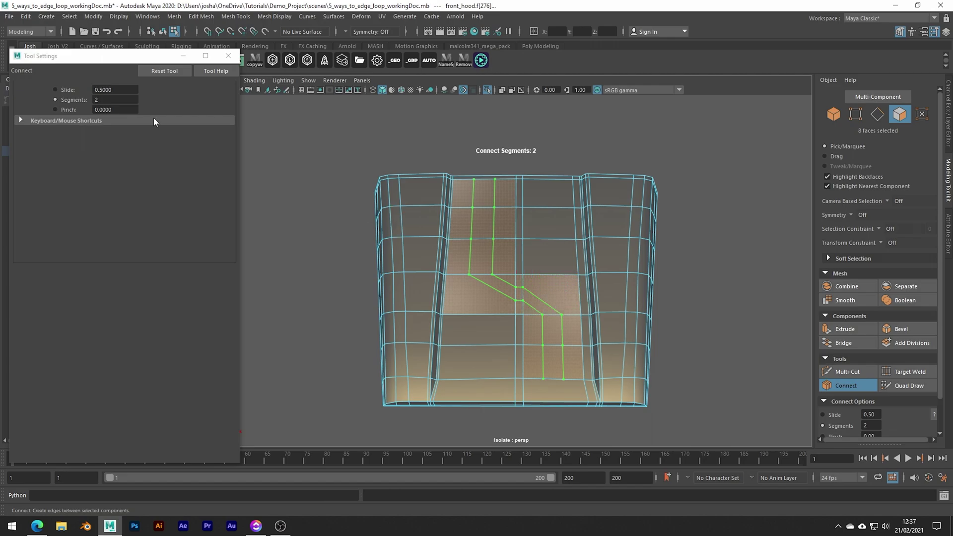
click(59, 106)
middle_drag(437, 215, 542, 229)
Commit the loops, exit isolation, and orbit around the full Land Rover with wireframe on shaded.
key(w)
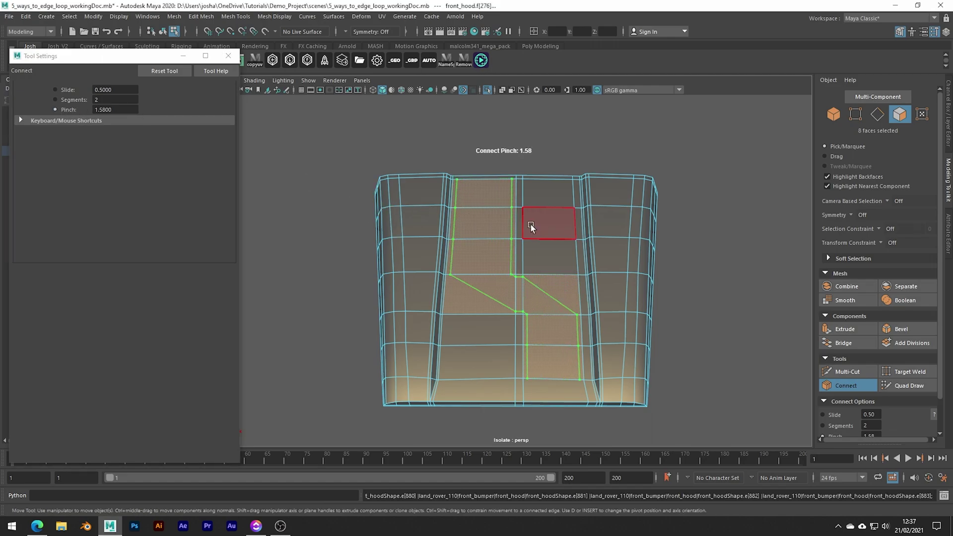
right_drag(531, 224, 579, 210)
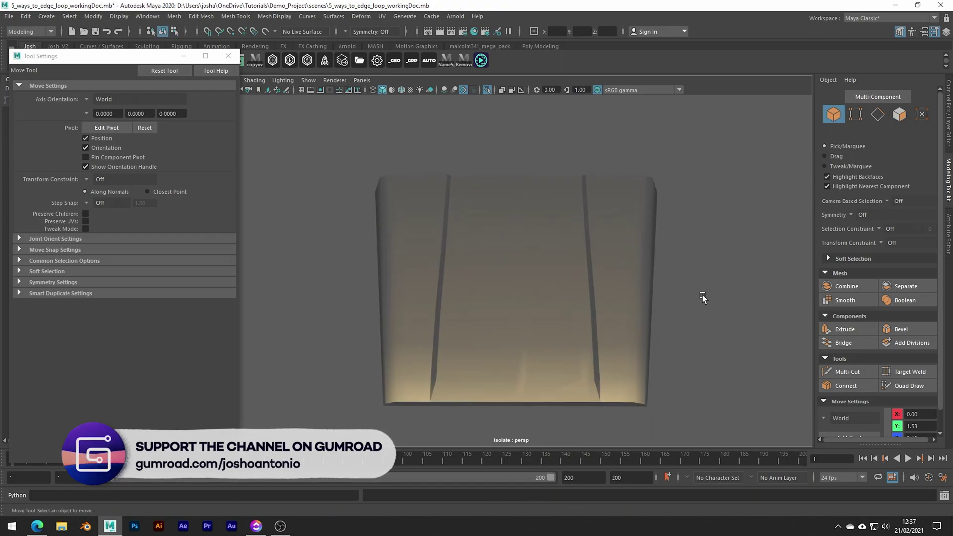
alt+drag(701, 294, 665, 293)
key(ctrl+1)
alt+right_drag(665, 293, 655, 281)
alt+drag(655, 282, 625, 236)
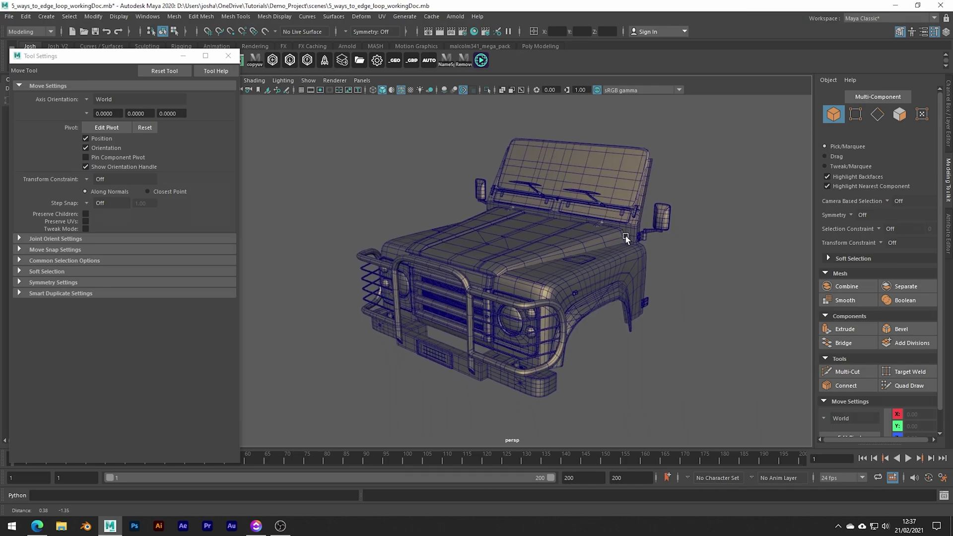